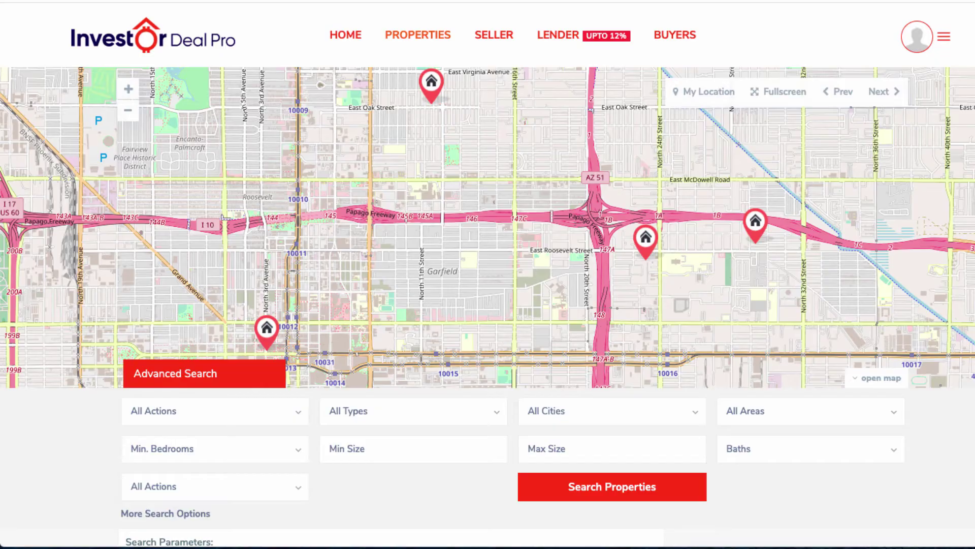
Look through the public properties page, from the map and search form to the listings and payment calculator.
{"action": "scroll", "coordinate": [487, 305], "scroll_direction": "down", "scroll_amount": 10}
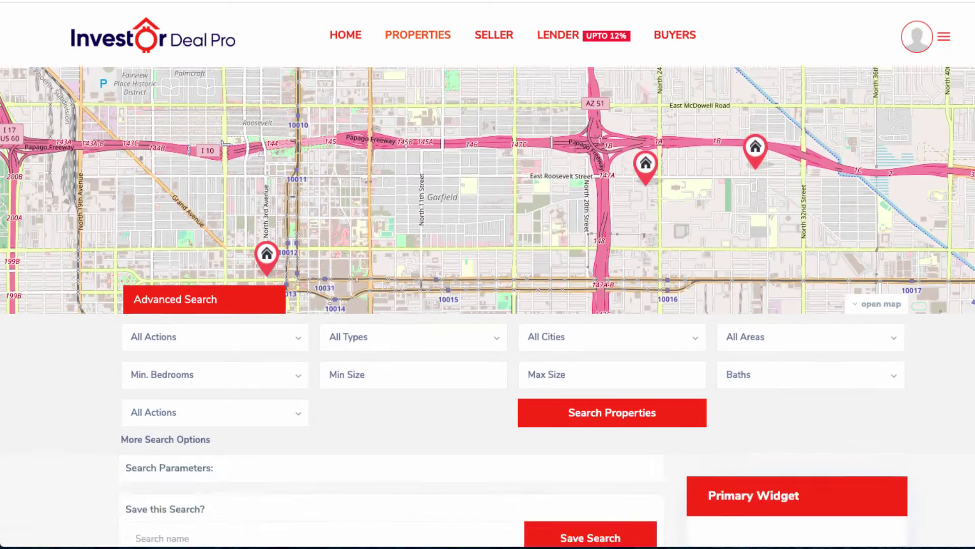
{"action": "scroll", "coordinate": [487, 305], "scroll_direction": "down", "scroll_amount": 5}
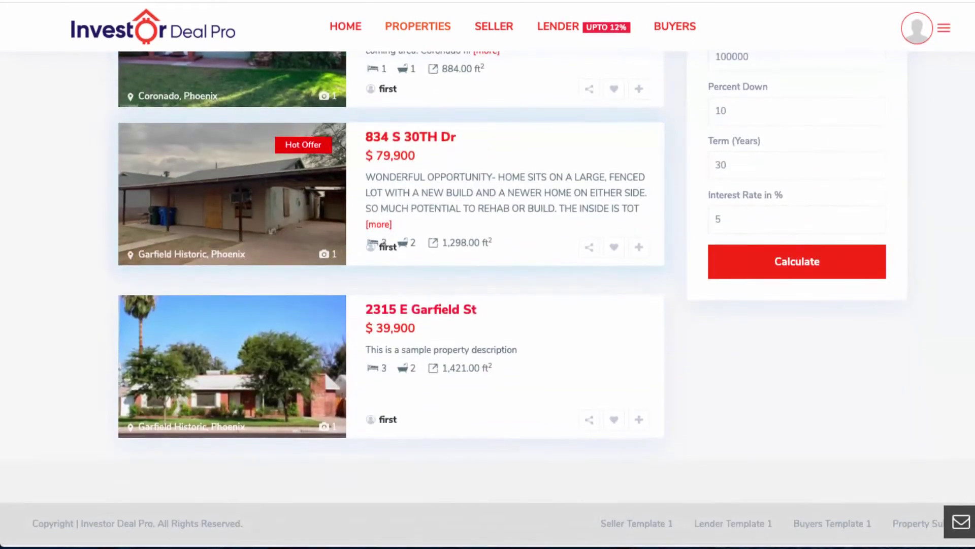
{"action": "scroll", "coordinate": [488, 305], "scroll_direction": "up", "scroll_amount": 15}
{"action": "scroll", "coordinate": [487, 274], "scroll_direction": "up", "scroll_amount": 2}
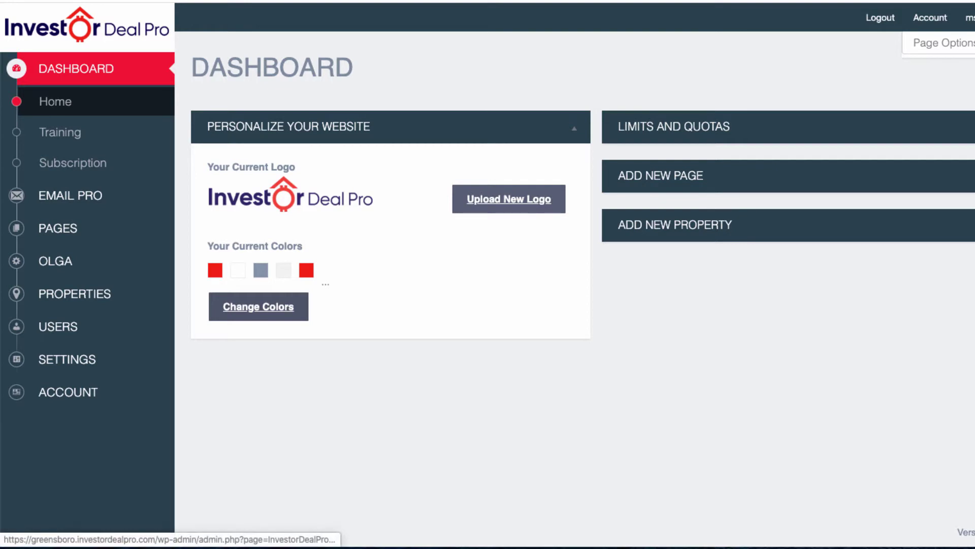
Open the logo settings from the dashboard's website personalization section and remove the image set as Your Logo.
{"action": "left_click", "coordinate": [508, 199]}
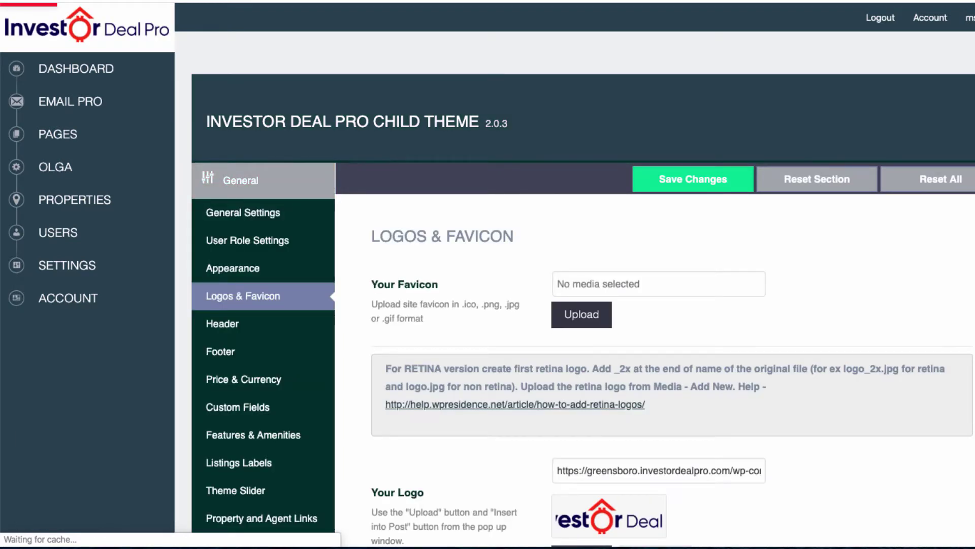
{"action": "scroll", "coordinate": [583, 289], "scroll_direction": "down", "scroll_amount": 3}
{"action": "scroll", "coordinate": [583, 287], "scroll_direction": "down", "scroll_amount": 2}
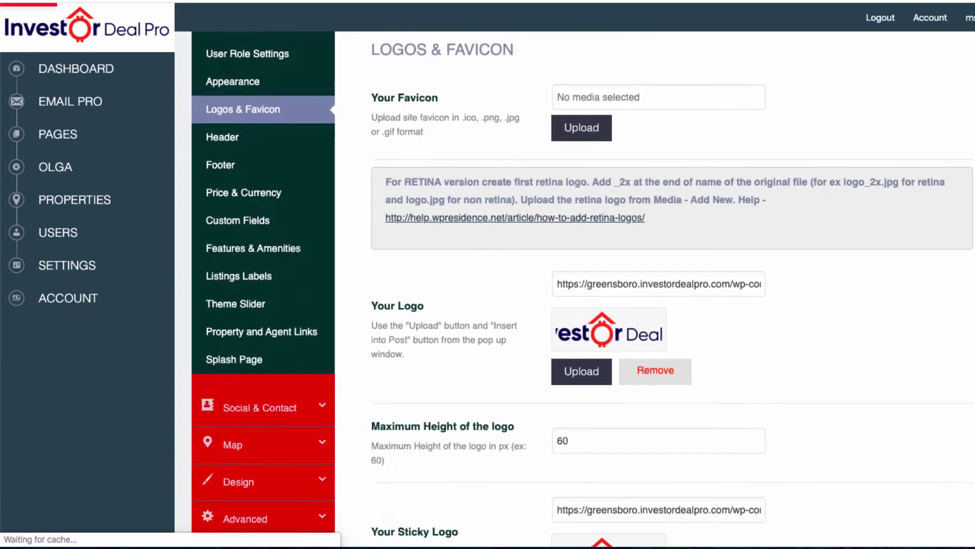
{"action": "scroll", "coordinate": [582, 287], "scroll_direction": "down", "scroll_amount": 5}
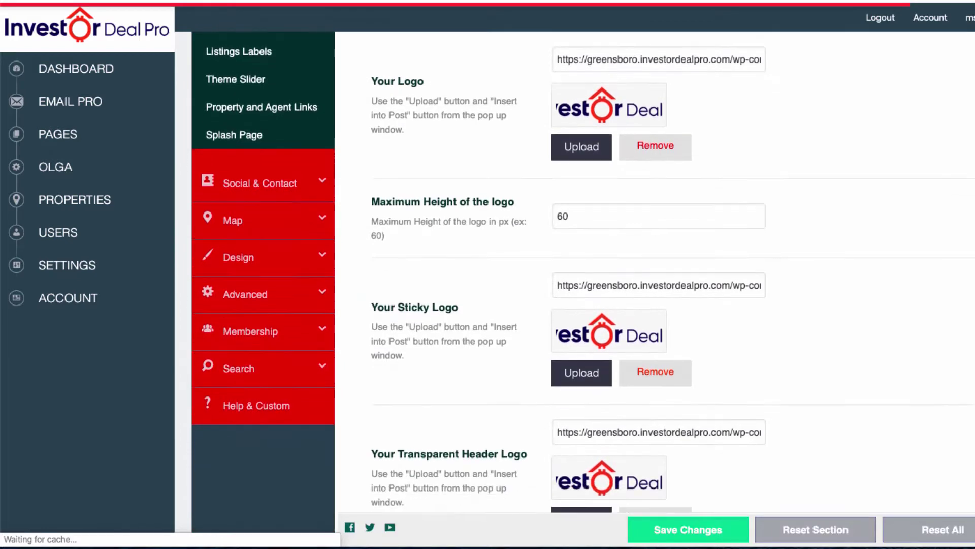
{"action": "scroll", "coordinate": [582, 287], "scroll_direction": "down", "scroll_amount": 6}
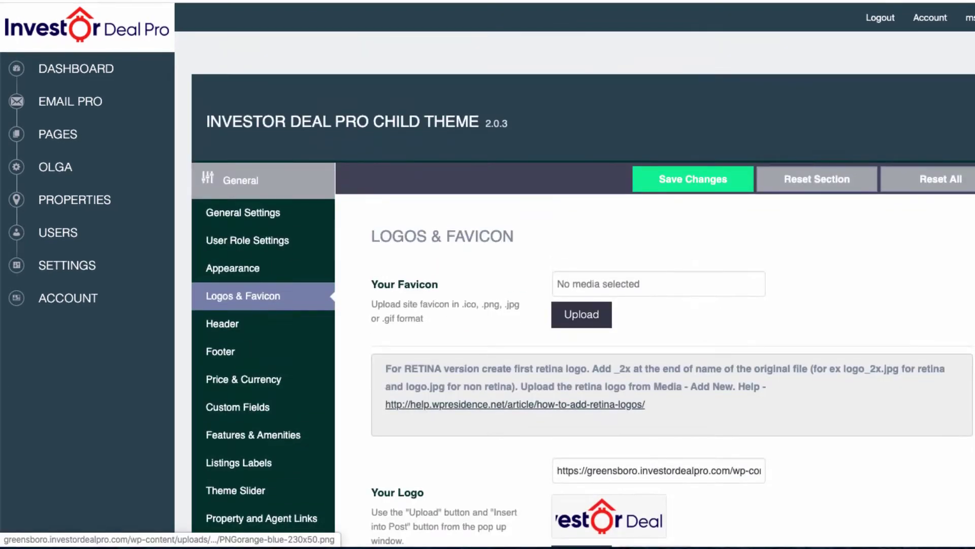
{"action": "scroll", "coordinate": [582, 287], "scroll_direction": "down", "scroll_amount": 10}
{"action": "scroll", "coordinate": [583, 287], "scroll_direction": "up", "scroll_amount": 3}
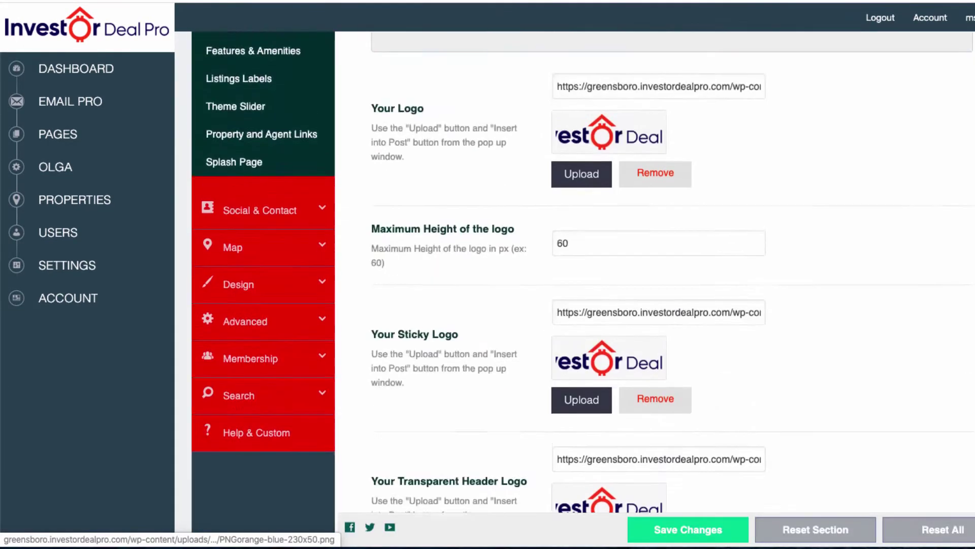
{"action": "scroll", "coordinate": [583, 287], "scroll_direction": "up", "scroll_amount": 3}
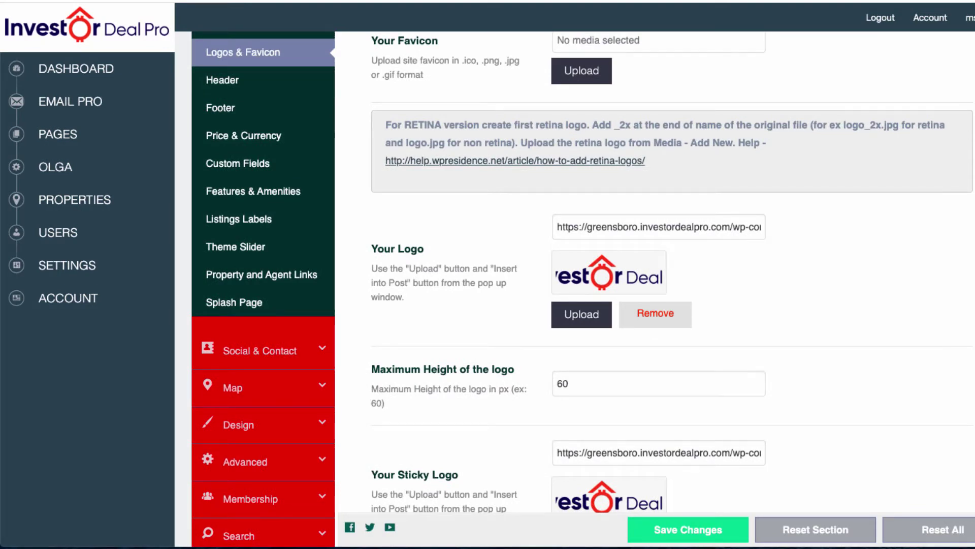
{"action": "left_click", "coordinate": [655, 313]}
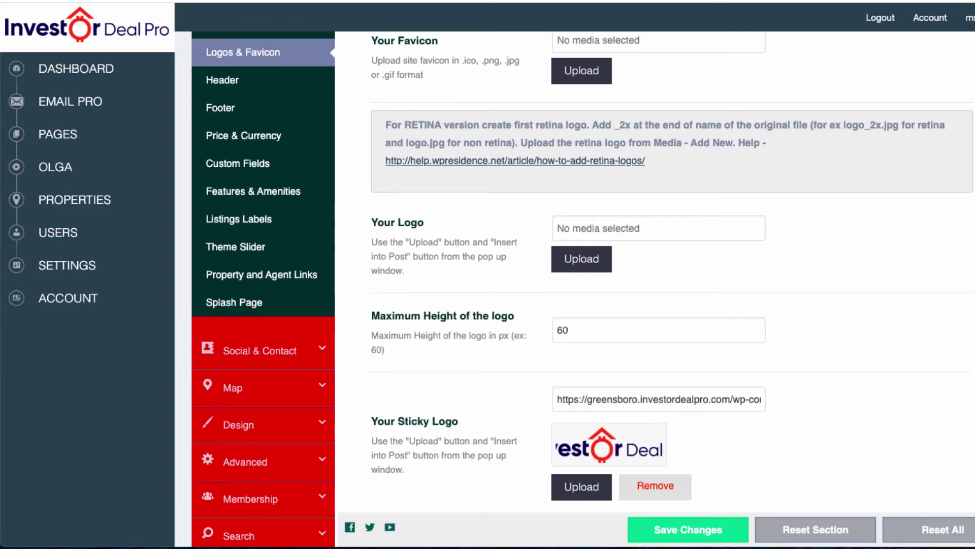
Open the media library for Your Logo and upload the city skyline JPG from a Finder window.
{"action": "left_click", "coordinate": [581, 259]}
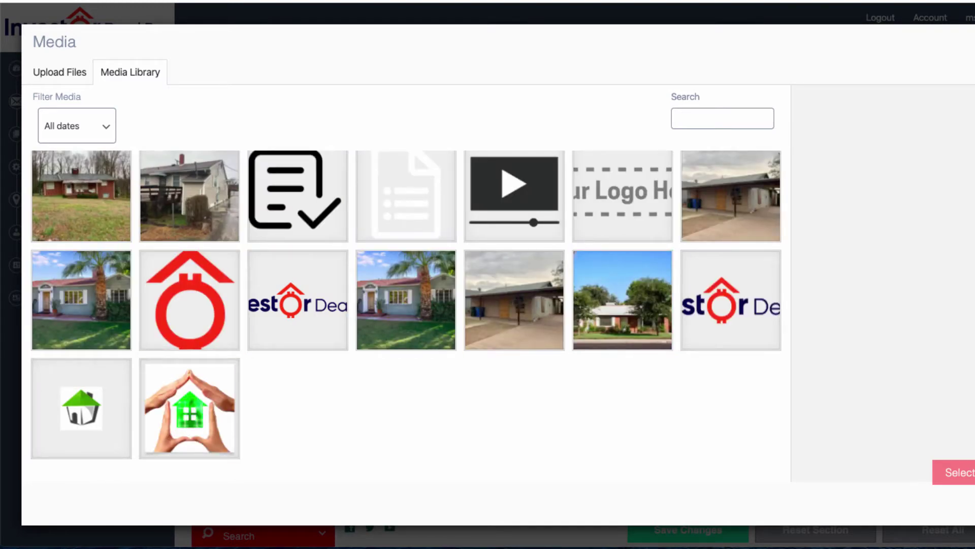
{"action": "mouse_move", "coordinate": [27, 535]}
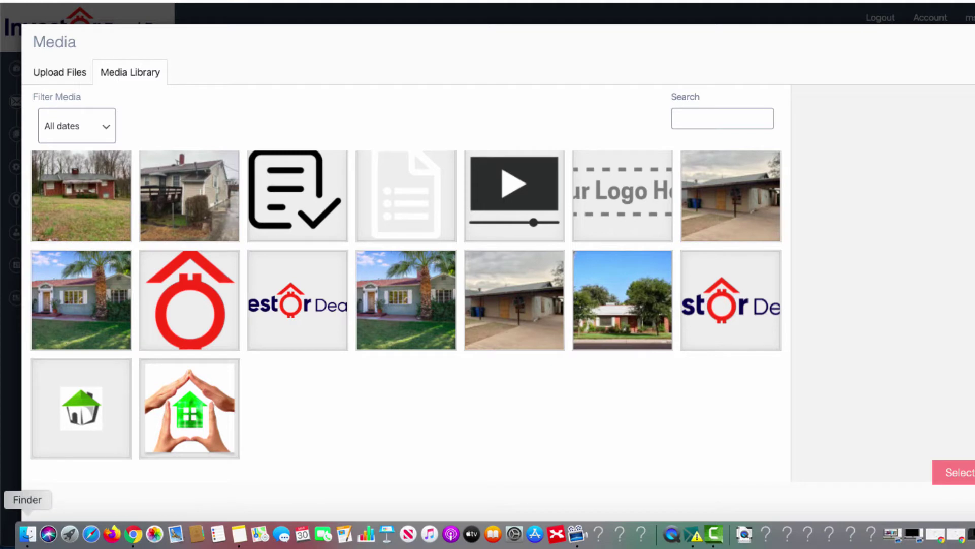
{"action": "left_click", "coordinate": [28, 534]}
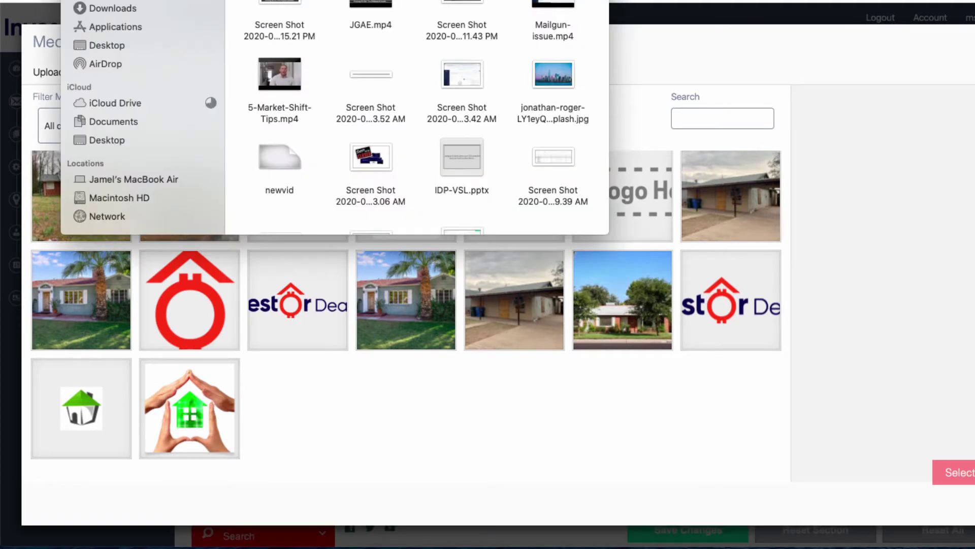
{"action": "left_click", "coordinate": [370, 157]}
{"action": "left_click_drag", "start_coordinate": [553, 77], "coordinate": [321, 402]}
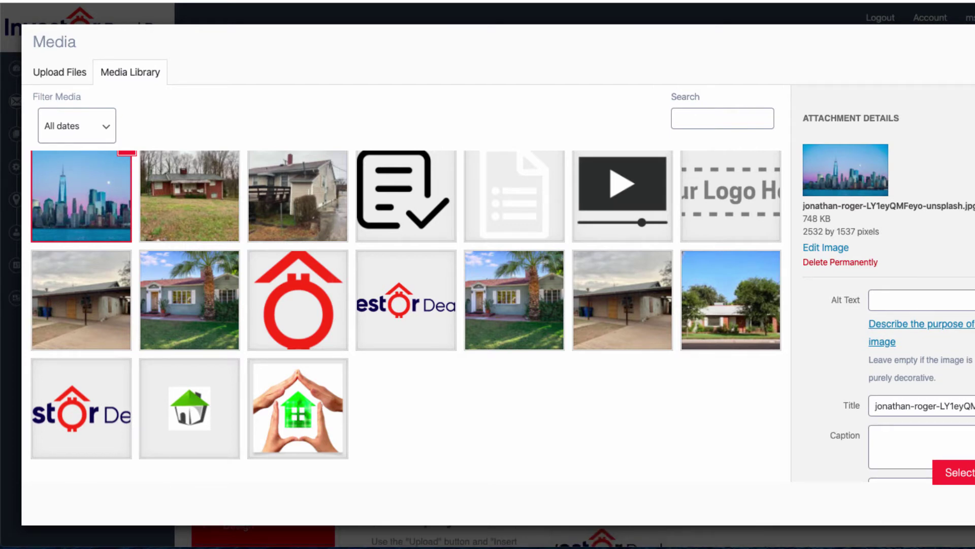
Choose lender_house.png from the media library as the site's main logo.
{"action": "left_click", "coordinate": [909, 447]}
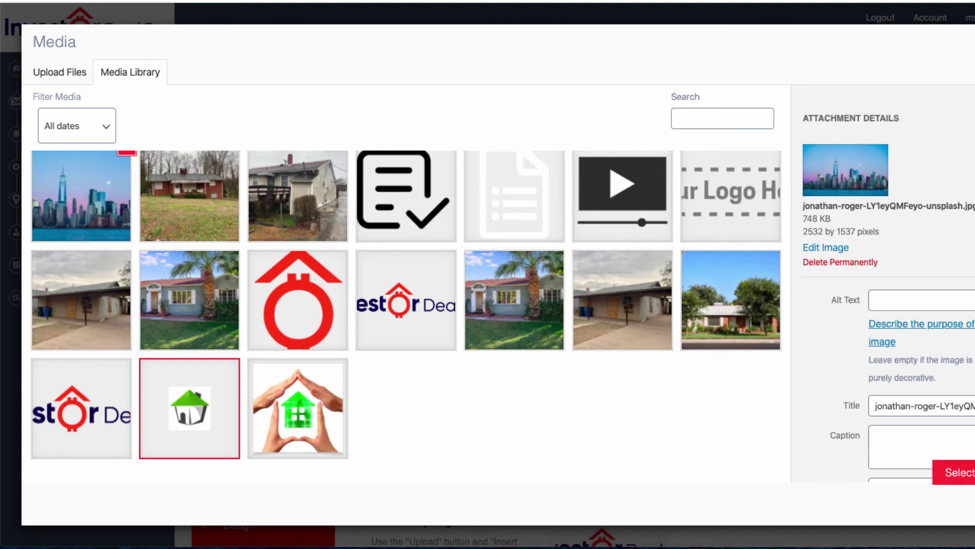
{"action": "left_click", "coordinate": [190, 408]}
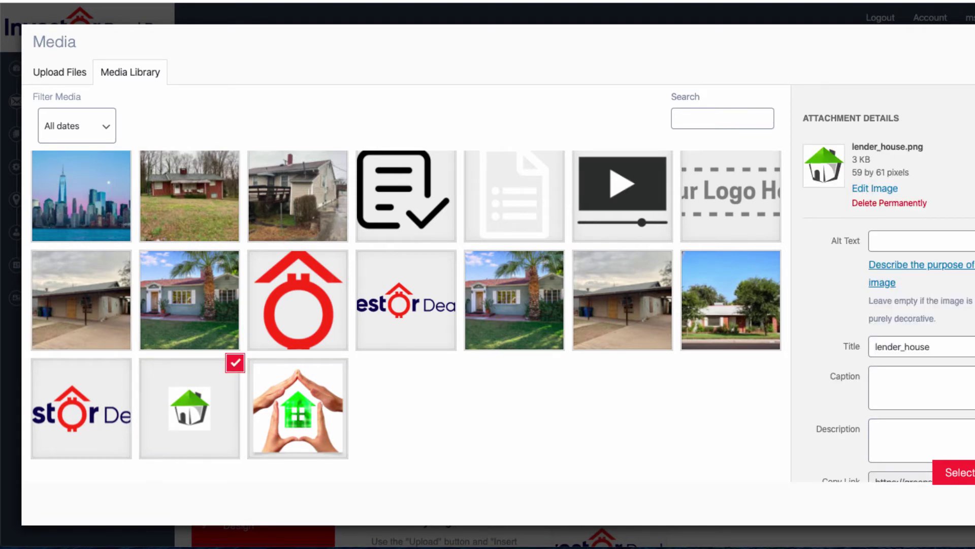
{"action": "left_click", "coordinate": [953, 472]}
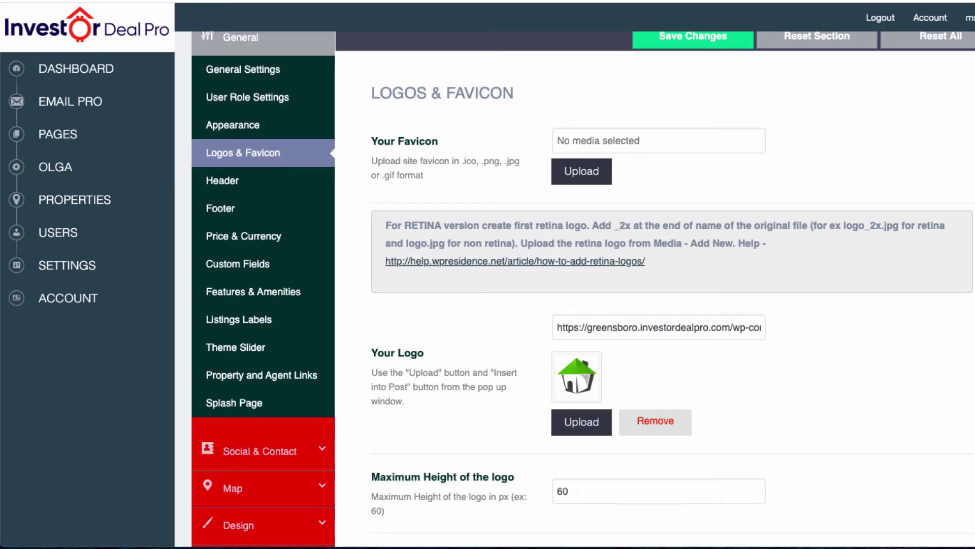
Review the sticky and transparent header logo settings, and save the logo changes.
{"action": "scroll", "coordinate": [655, 284], "scroll_direction": "down", "scroll_amount": 10}
{"action": "scroll", "coordinate": [655, 284], "scroll_direction": "up", "scroll_amount": 6}
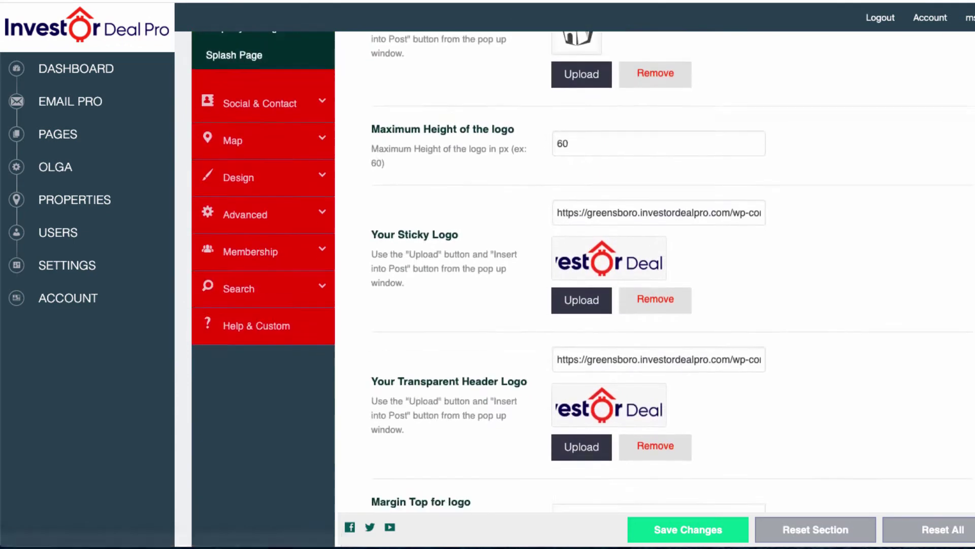
{"action": "scroll", "coordinate": [656, 284], "scroll_direction": "down", "scroll_amount": 2}
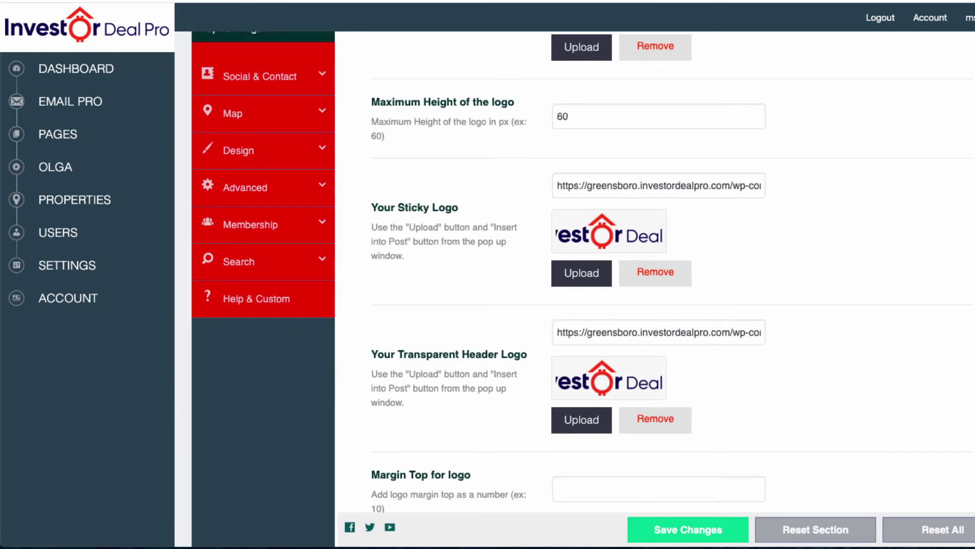
{"action": "left_click", "coordinate": [688, 530]}
Return to the dashboard and open the website's custom color settings with the Main Color selector expanded.
{"action": "left_click", "coordinate": [76, 68]}
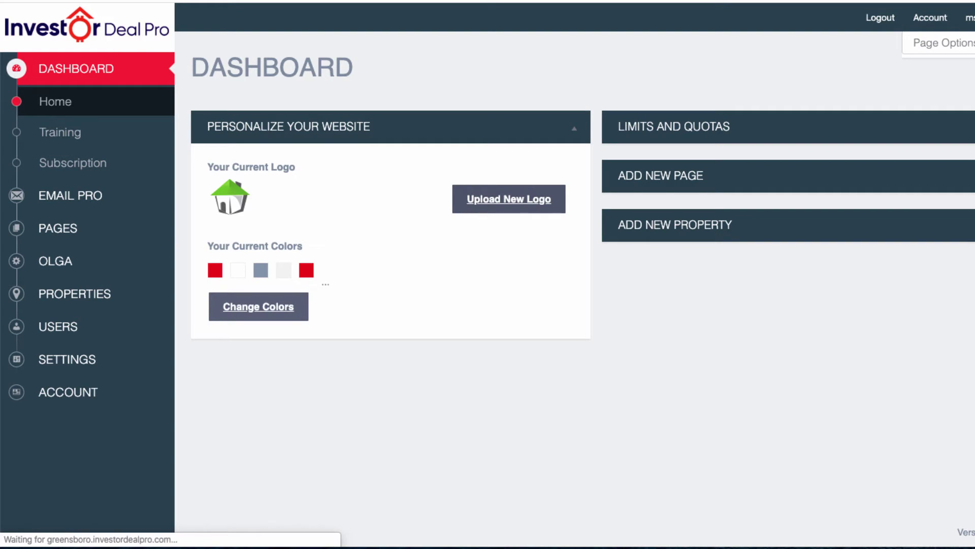
{"action": "left_click", "coordinate": [258, 306]}
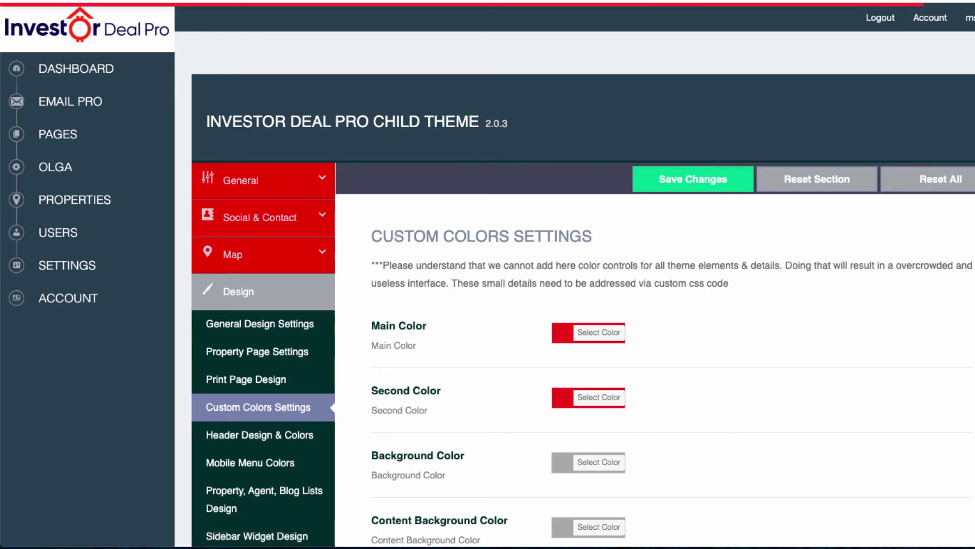
{"action": "left_click", "coordinate": [588, 333]}
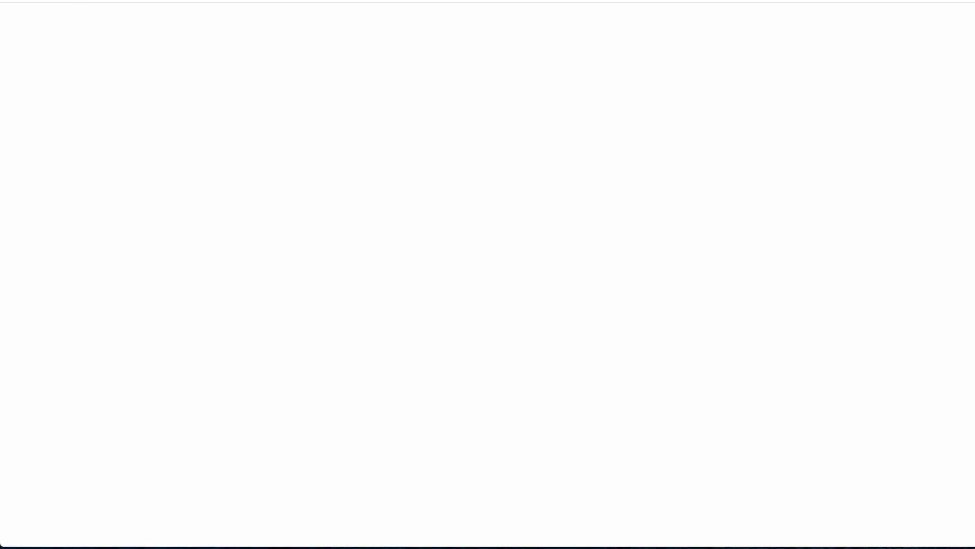
Open Google in a new browser tab and search for "hex color picker".
{"action": "type", "text": "gogog"}
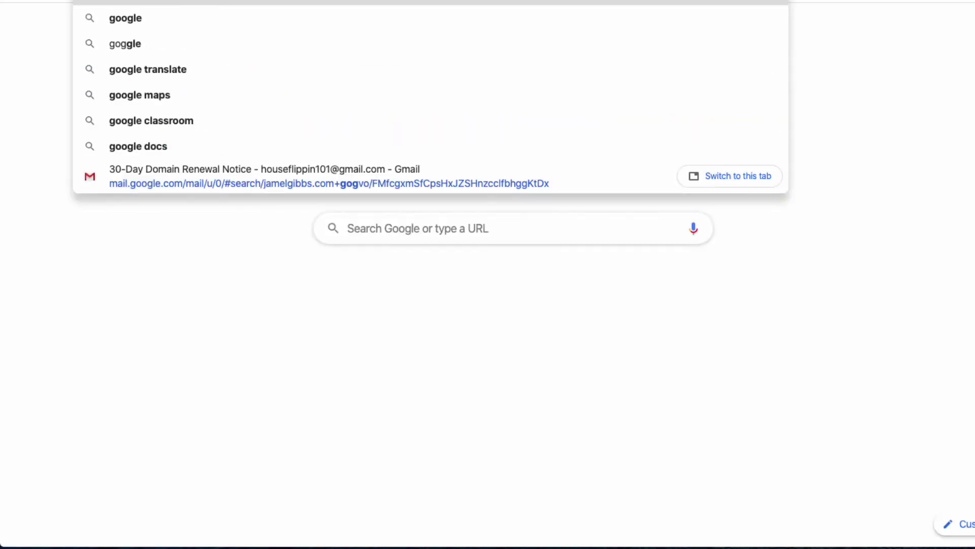
{"action": "key", "text": "BackSpace"}
{"action": "key", "text": "BackSpace"}
{"action": "key", "text": "BackSpace"}
{"action": "key", "text": "BackSpace"}
{"action": "type", "text": "ogle"}
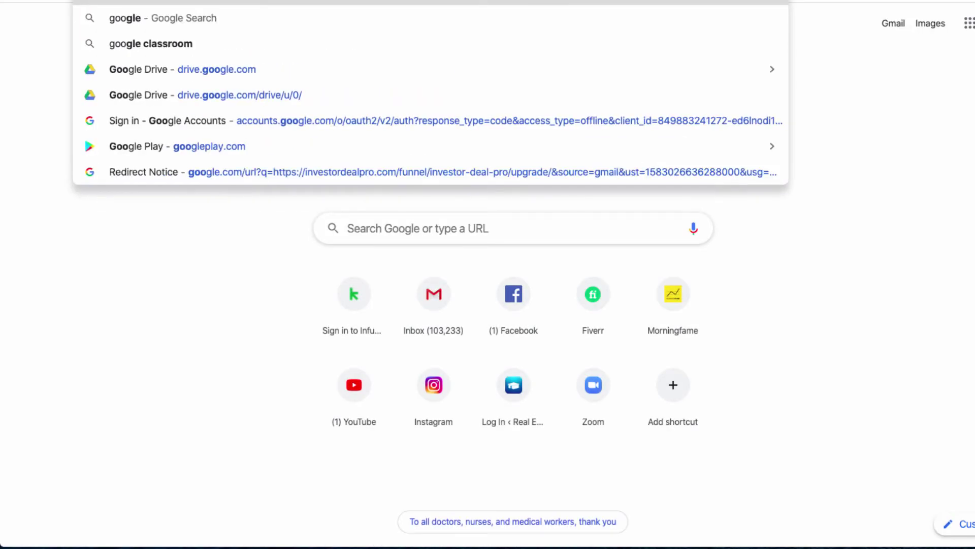
{"action": "key", "text": "Return"}
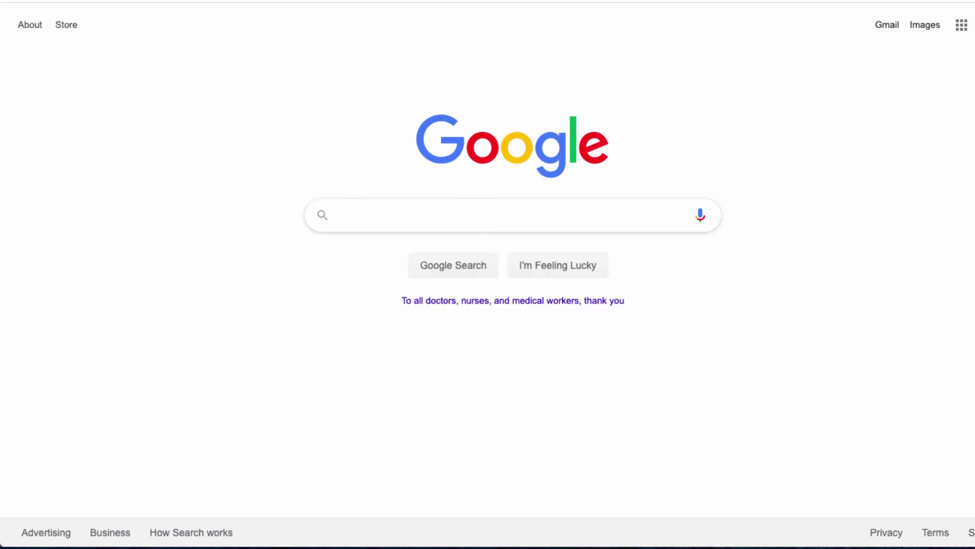
{"action": "type", "text": "hex color"}
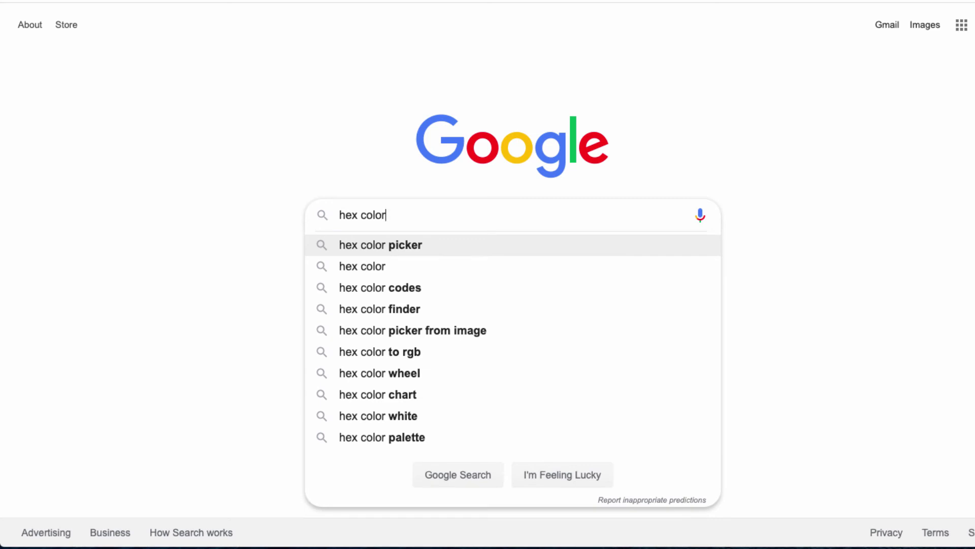
{"action": "left_click", "coordinate": [381, 245]}
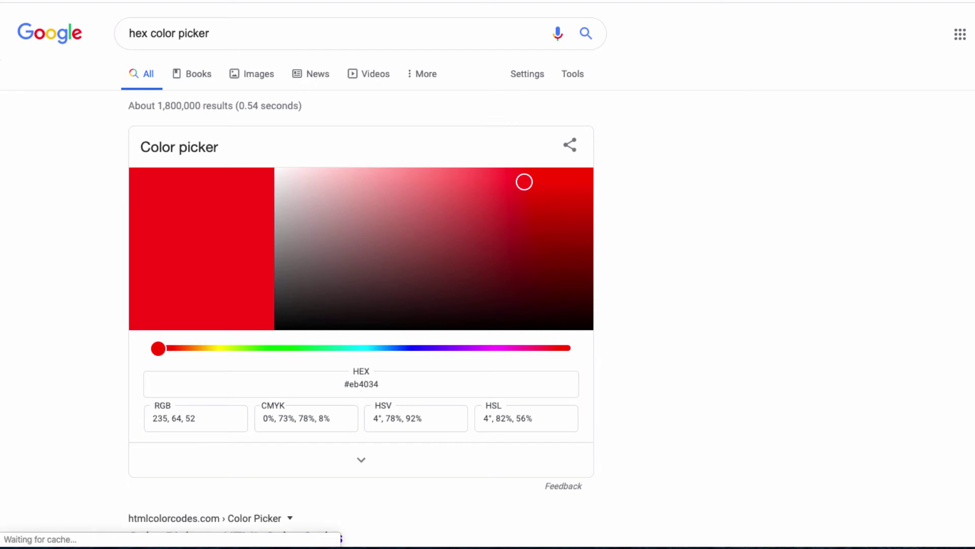
Pick the dark green #092906 in Google's color picker and copy its HEX code.
{"action": "left_click_drag", "start_coordinate": [158, 348], "coordinate": [287, 348]}
{"action": "left_click", "coordinate": [324, 272]}
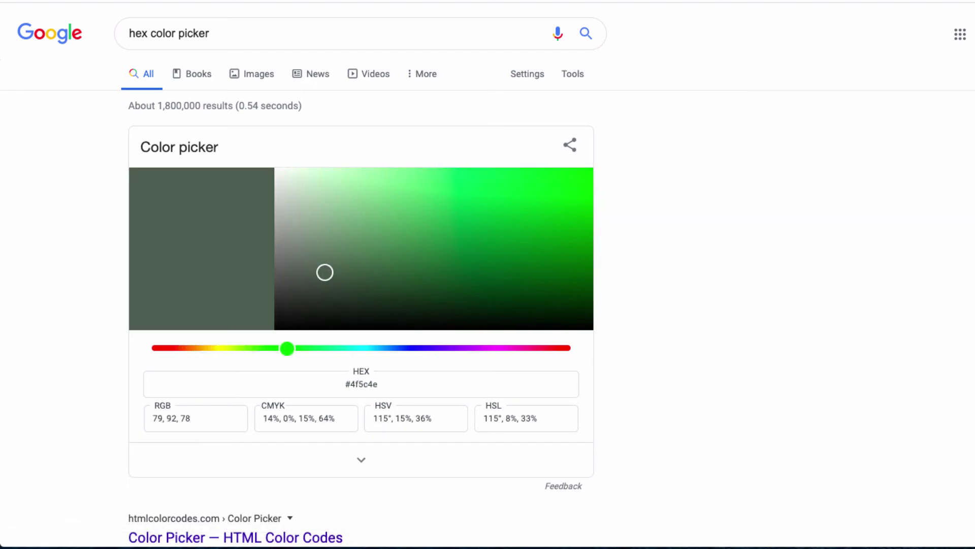
{"action": "left_click_drag", "start_coordinate": [324, 272], "coordinate": [572, 295]}
{"action": "mouse_move", "coordinate": [559, 283]}
{"action": "left_mouse_down"}
{"action": "mouse_move", "coordinate": [573, 303]}
{"action": "mouse_move", "coordinate": [563, 296]}
{"action": "left_mouse_up"}
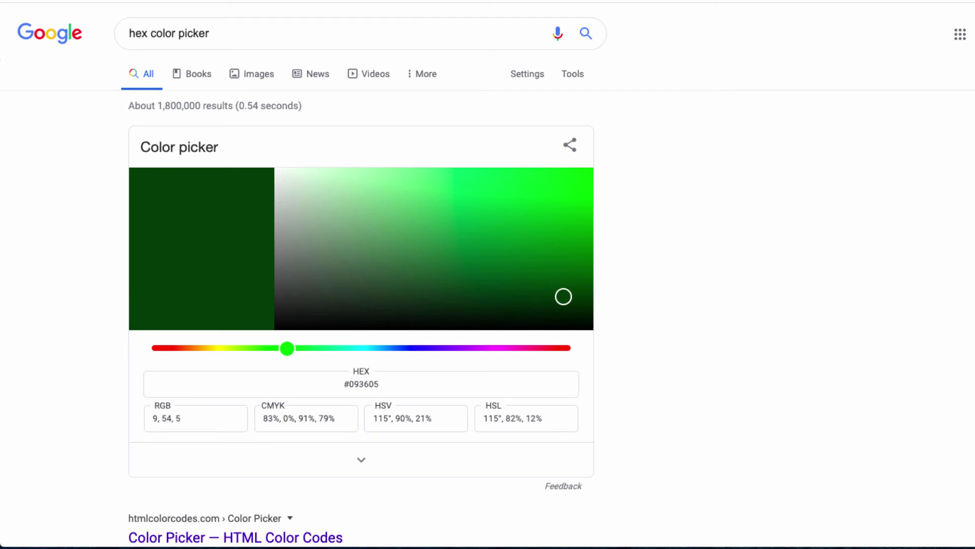
{"action": "left_click_drag", "start_coordinate": [564, 297], "coordinate": [546, 305]}
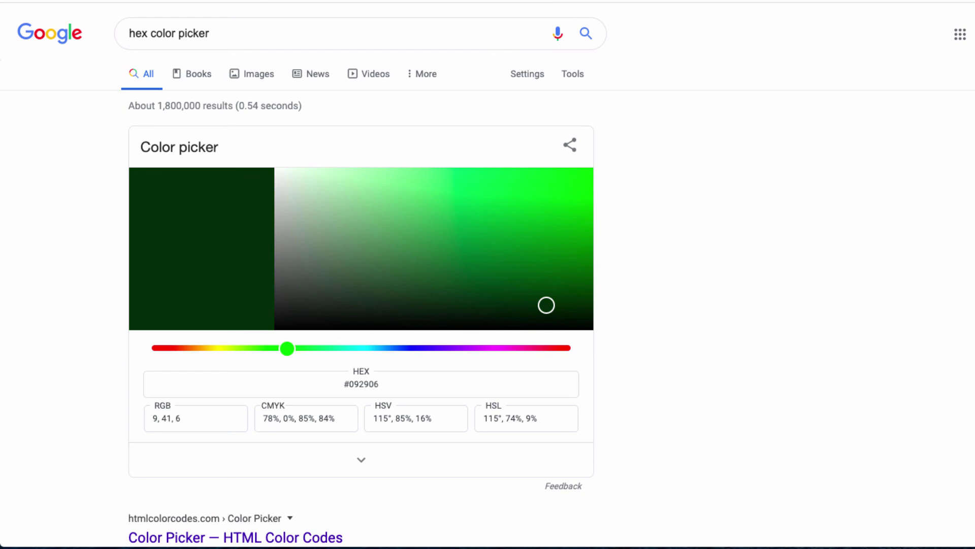
{"action": "left_click_drag", "start_coordinate": [381, 384], "coordinate": [343, 384]}
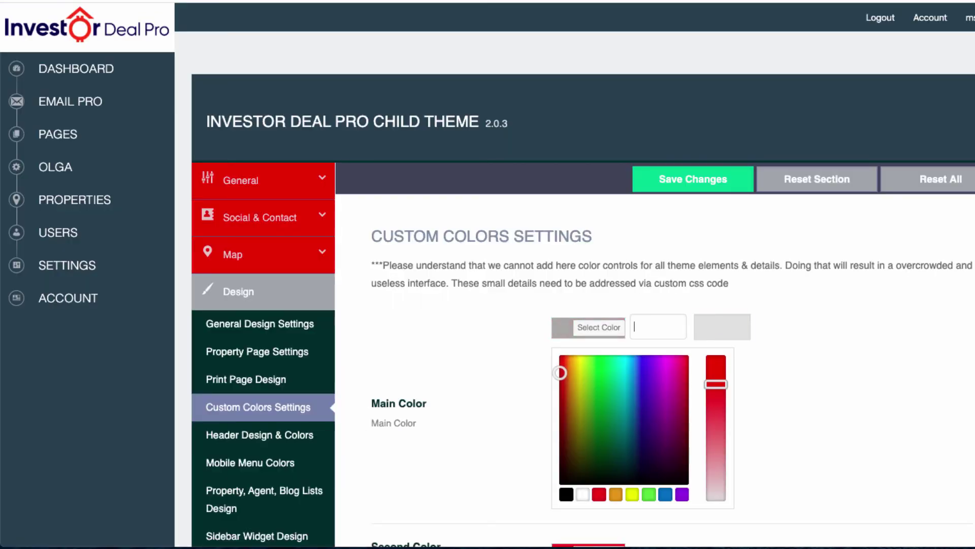
Set the theme's Main Color to #092906 back in the custom color settings and save the changes.
{"action": "type", "text": "#092906"}
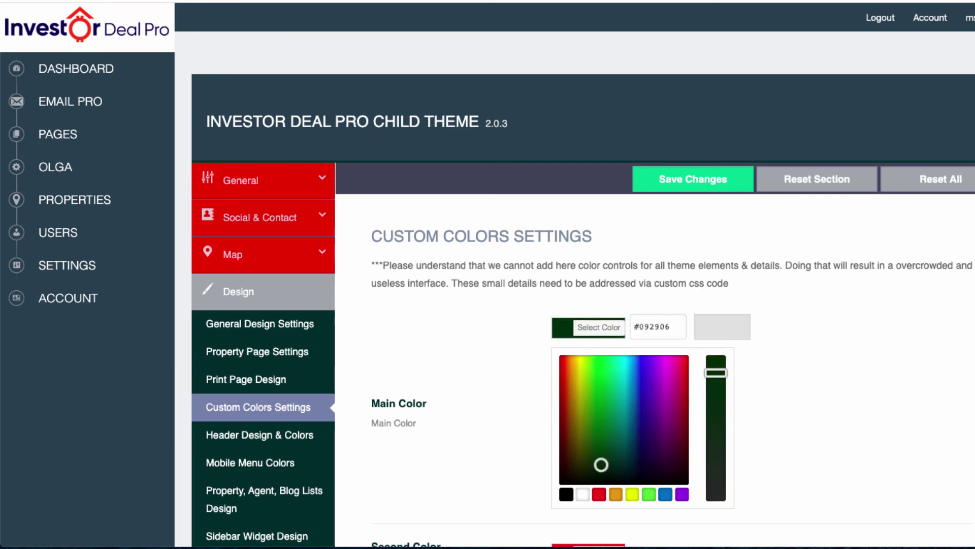
{"action": "key", "text": "Return"}
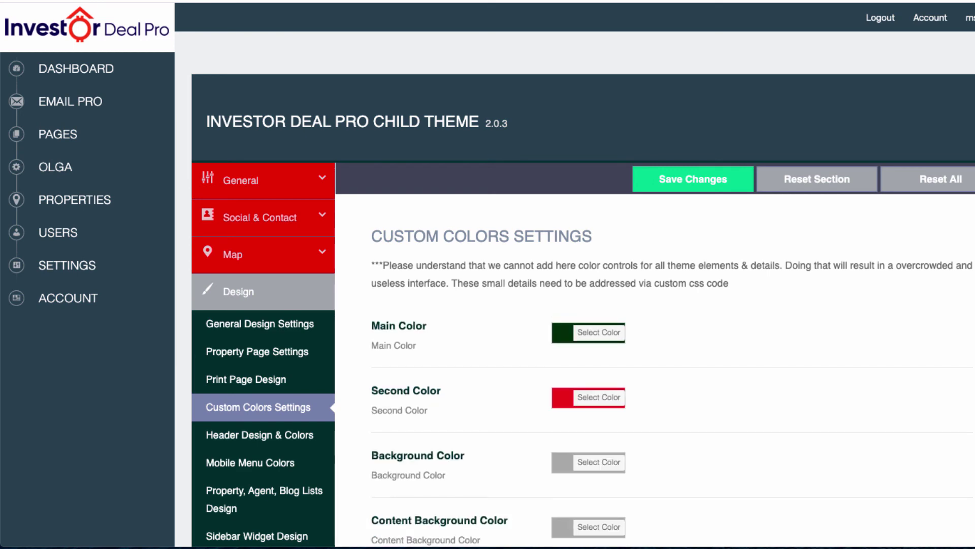
{"action": "scroll", "coordinate": [579, 289], "scroll_direction": "down", "scroll_amount": 10}
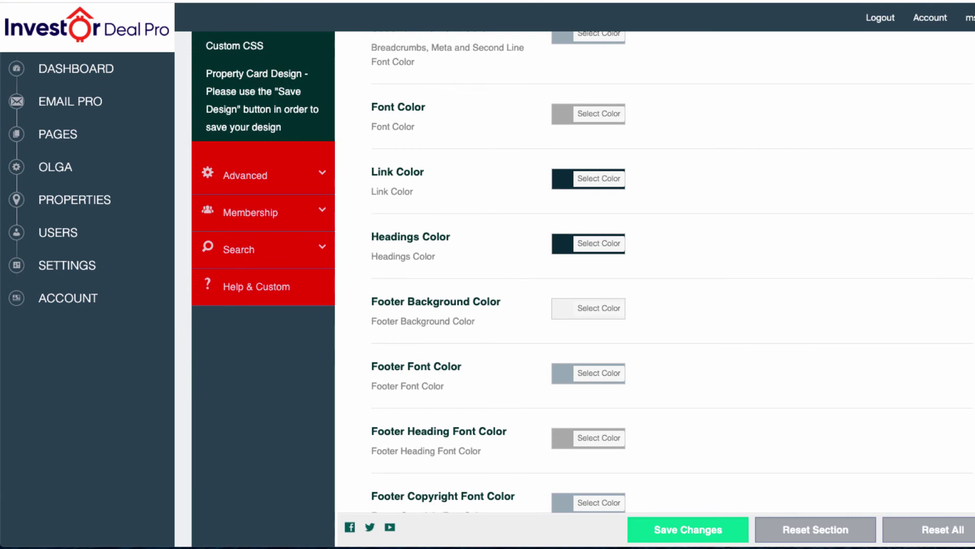
{"action": "key", "text": "ctrl+s"}
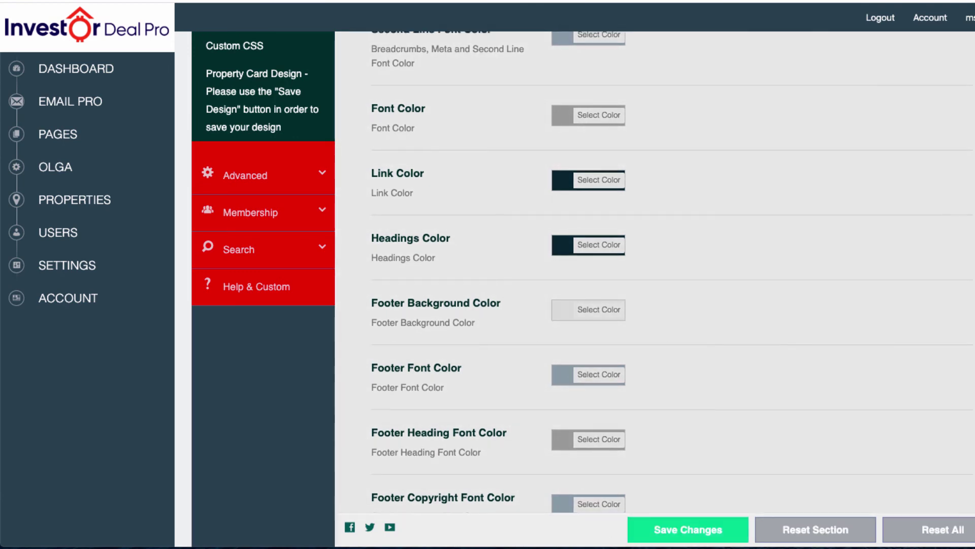
Go back to the dashboard from the custom color settings.
{"action": "scroll", "coordinate": [579, 289], "scroll_direction": "up", "scroll_amount": 10}
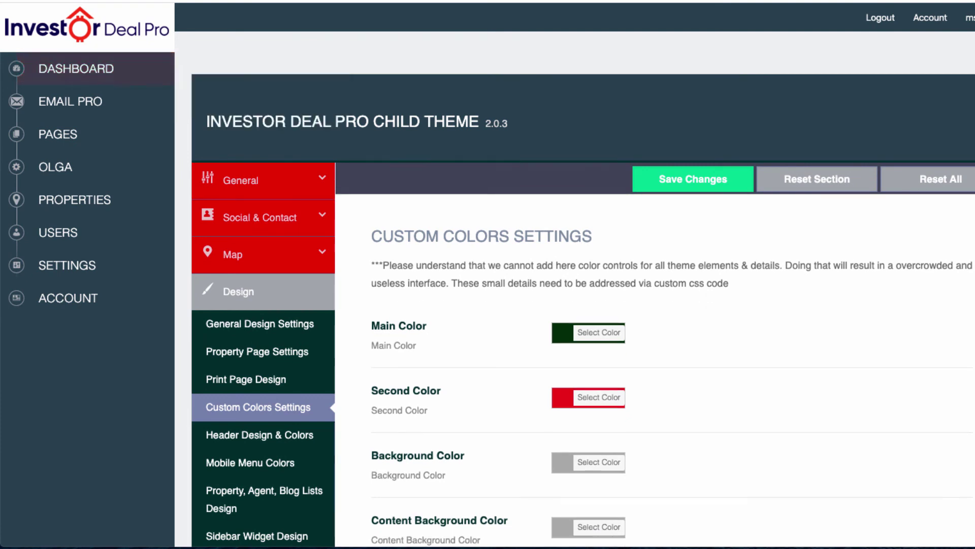
{"action": "left_click", "coordinate": [76, 69]}
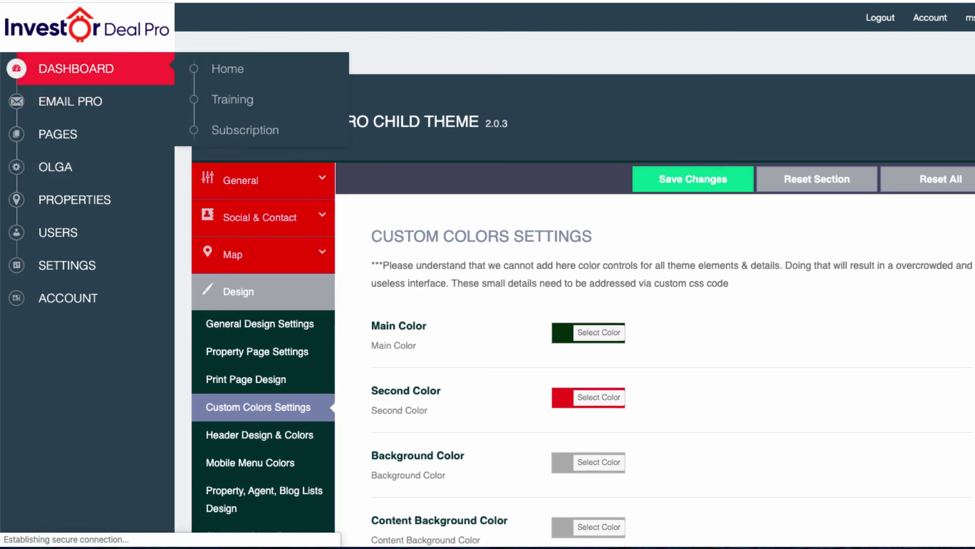